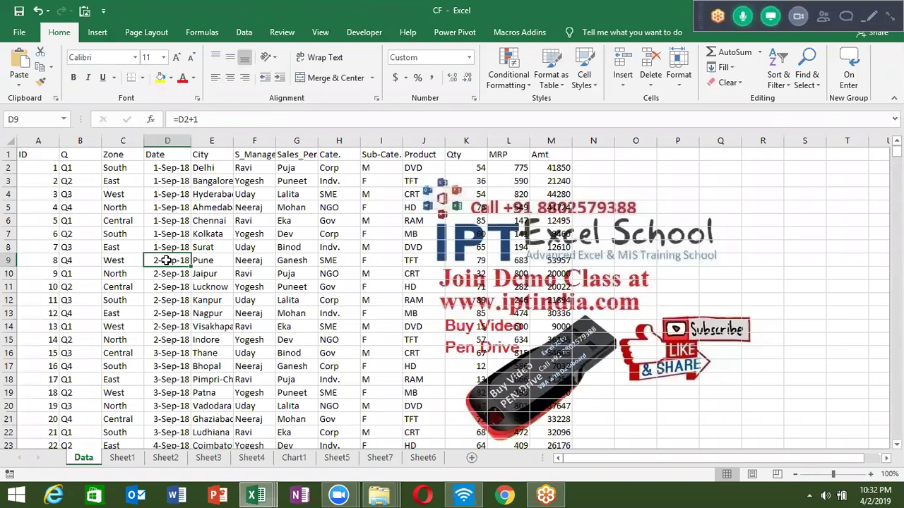
Review the Date column entries and the sales table's headings from ID through Product.
{"action": "key", "text": "Up"}
{"action": "key", "text": "Up"}
{"action": "key", "text": "Up"}
{"action": "key", "text": "Up"}
{"action": "key", "text": "Up"}
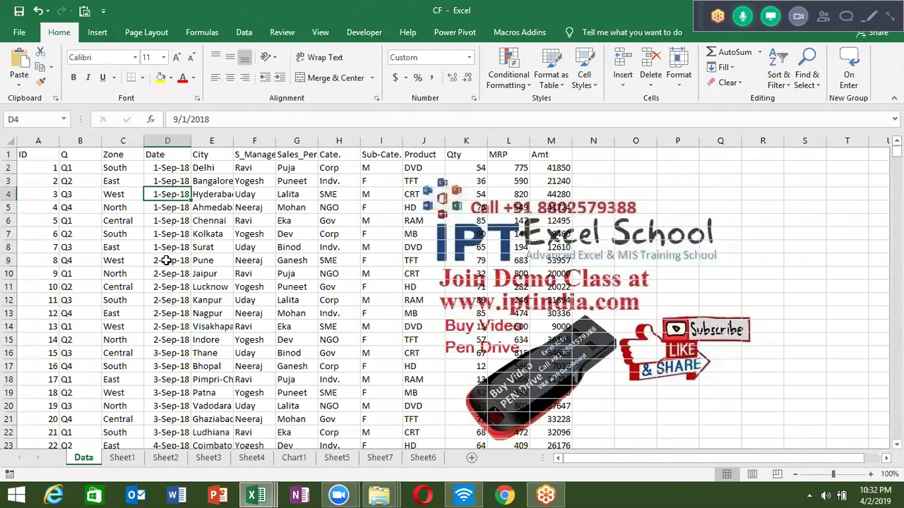
{"action": "key", "text": "Up"}
{"action": "key", "text": "Up"}
{"action": "key", "text": "Up"}
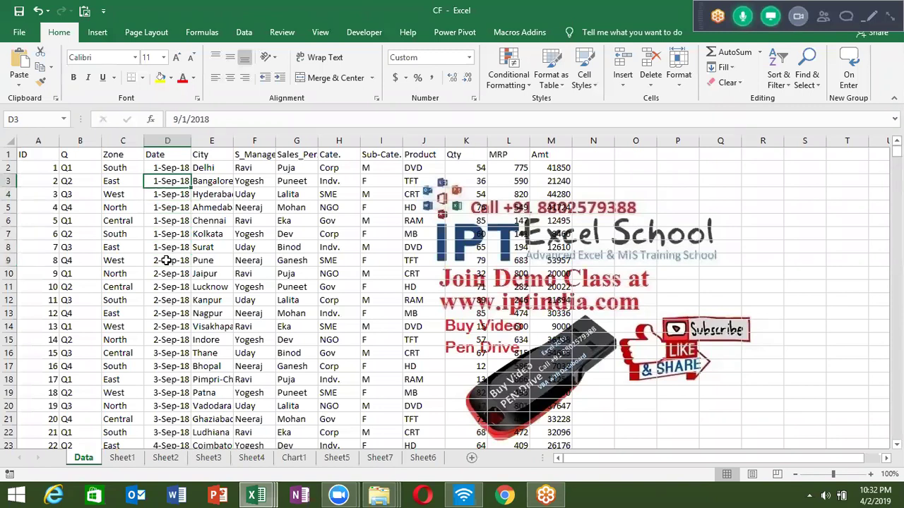
{"action": "key", "text": "Left"}
{"action": "key", "text": "Left"}
{"action": "key", "text": "Left"}
{"action": "key", "text": "Right"}
{"action": "key", "text": "Right"}
{"action": "key", "text": "Right"}
{"action": "key", "text": "Right"}
{"action": "key", "text": "Right"}
{"action": "key", "text": "Right"}
{"action": "key", "text": "Right"}
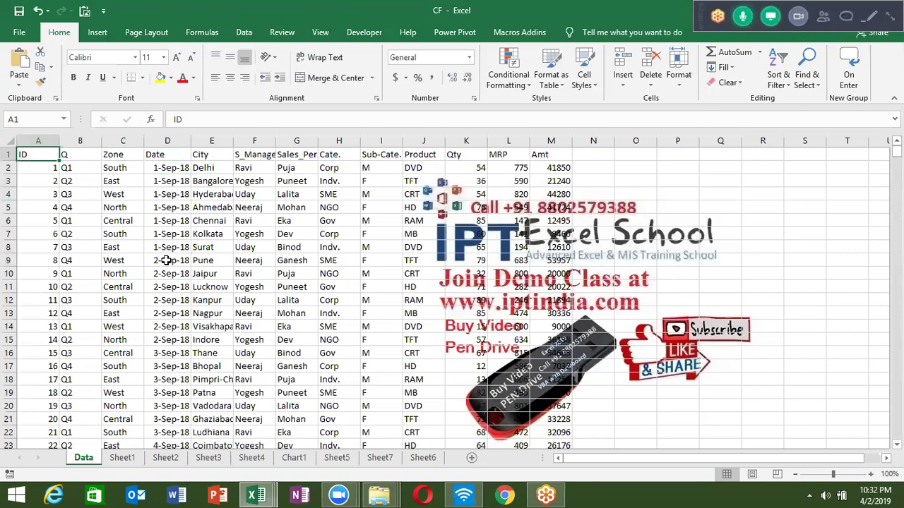
{"action": "key", "text": "Right"}
{"action": "key", "text": "Right"}
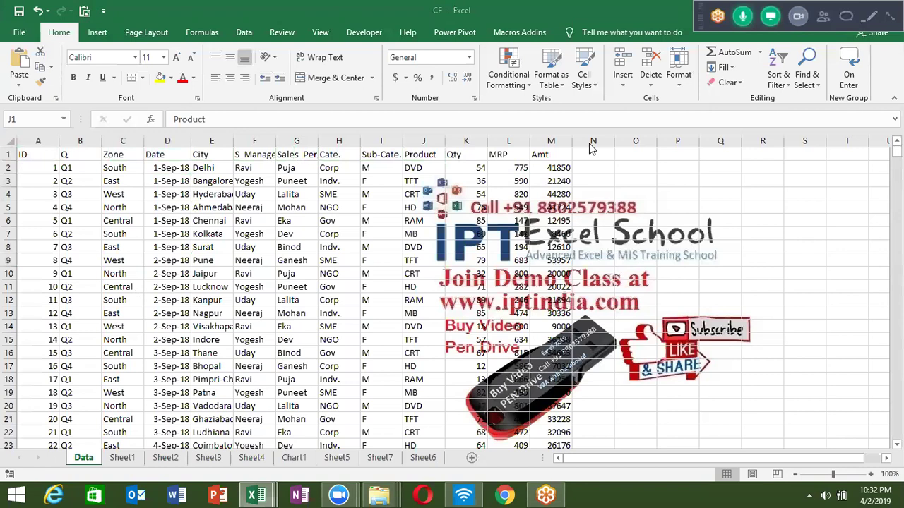
Examine the Cate. column values and the neighbouring headings back to City.
{"action": "left_click", "coordinate": [323, 216]}
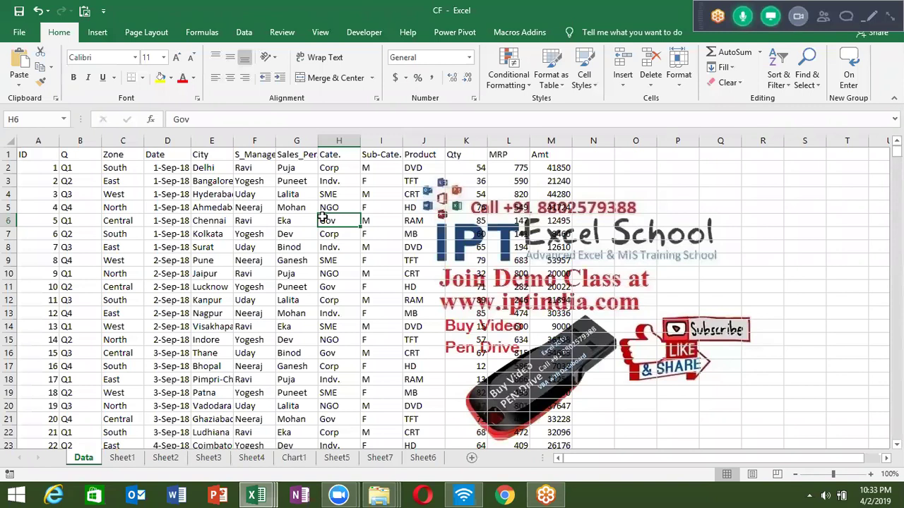
{"action": "key", "text": "Up"}
{"action": "key", "text": "Up"}
{"action": "key", "text": "Up"}
{"action": "key", "text": "Up"}
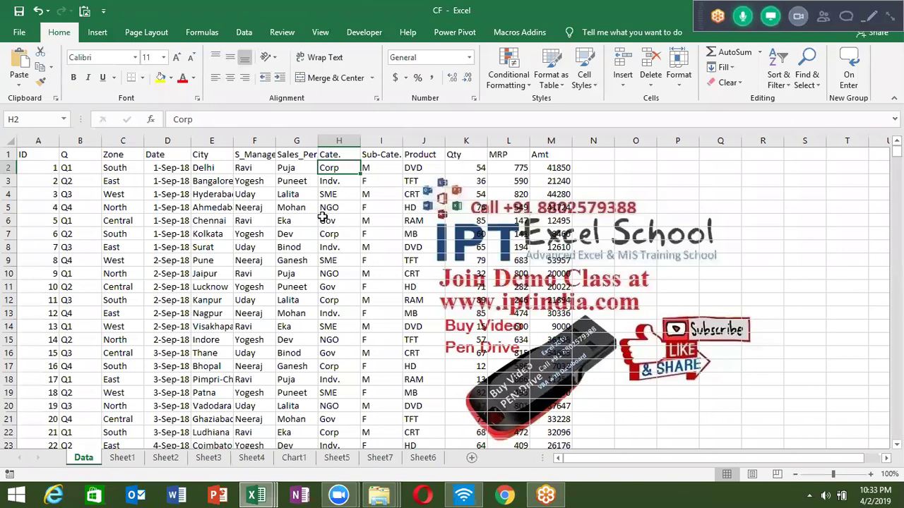
{"action": "key", "text": "Up"}
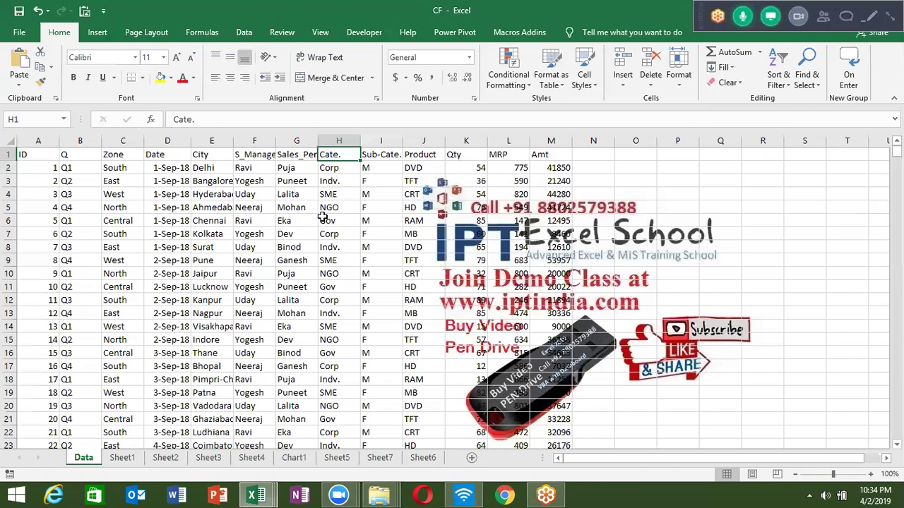
{"action": "key", "text": "Left"}
{"action": "key", "text": "Left"}
{"action": "key", "text": "Left"}
{"action": "key", "text": "Left"}
{"action": "key", "text": "Left"}
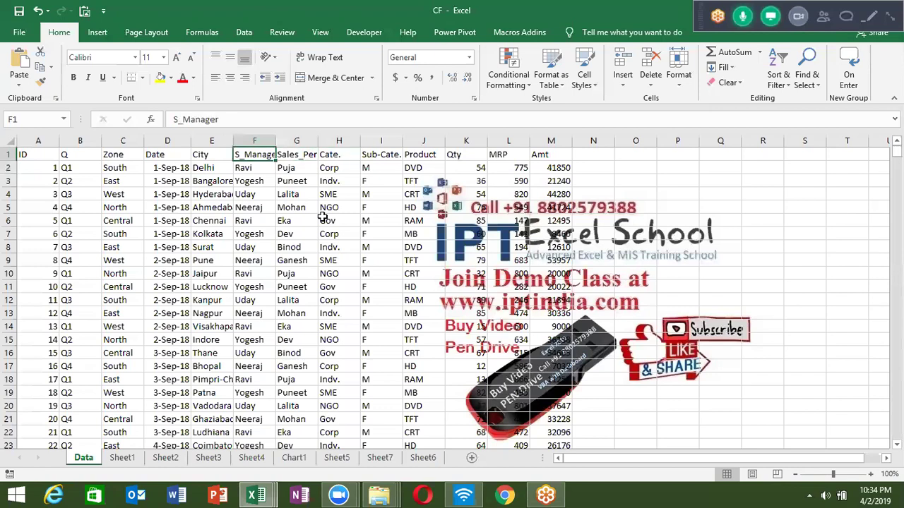
{"action": "key", "text": "Right"}
{"action": "key", "text": "Right"}
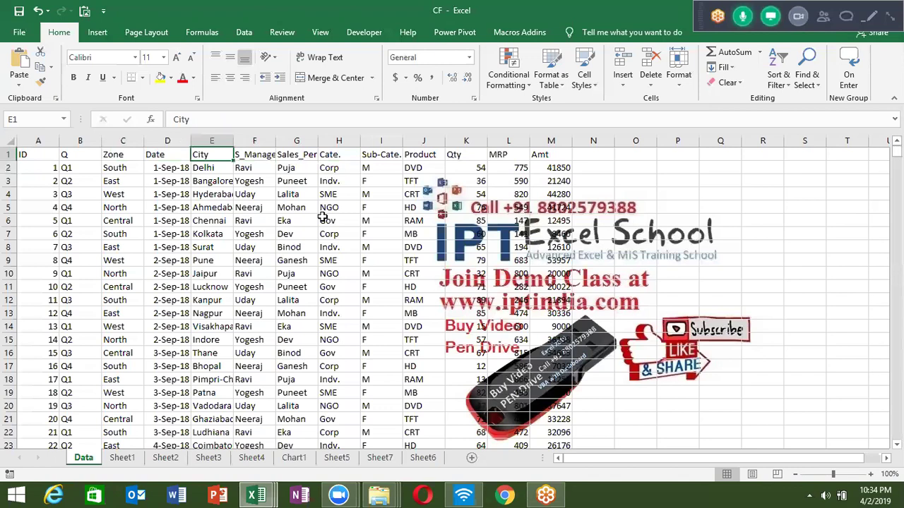
Insert a blank row above the Jaipur record in row 10.
{"action": "key", "text": "Down"}
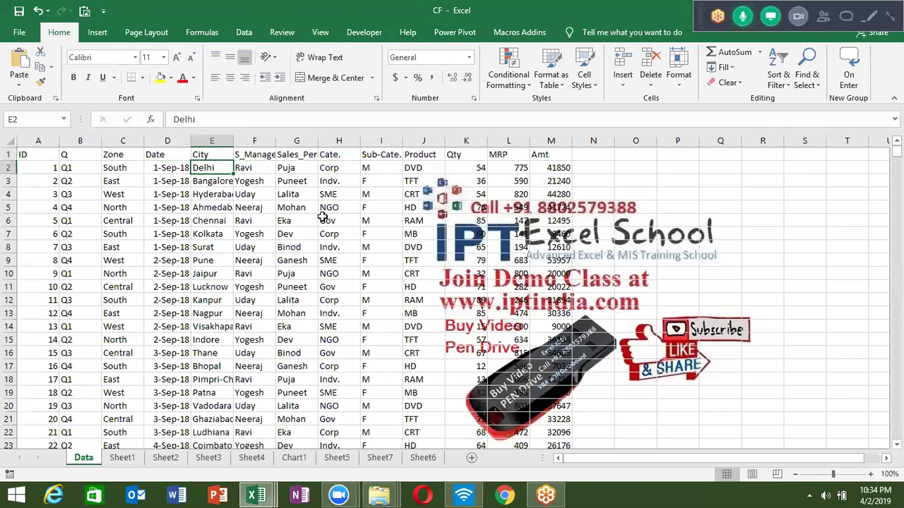
{"action": "key", "text": "Down"}
{"action": "key", "text": "Down"}
{"action": "key", "text": "Down"}
{"action": "key", "text": "Down"}
{"action": "key", "text": "Down"}
{"action": "key", "text": "Down"}
{"action": "key", "text": "Down"}
{"action": "key", "text": "Down"}
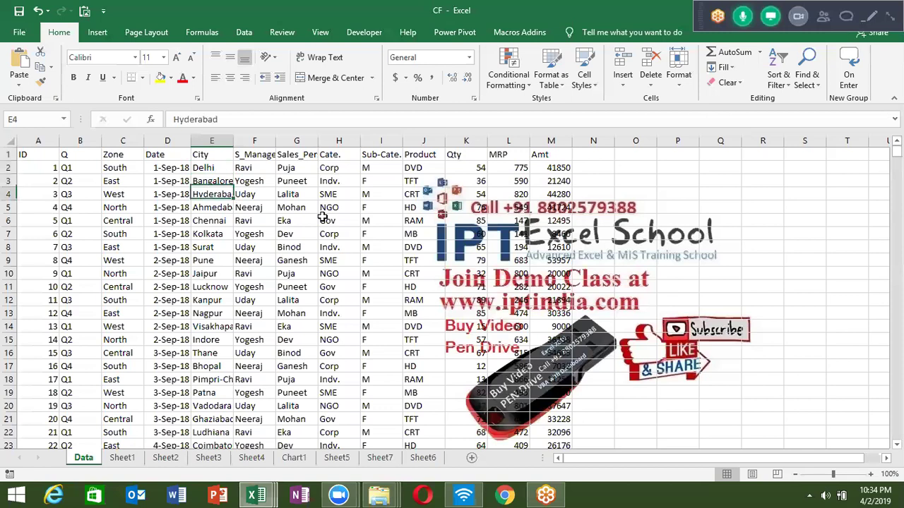
{"action": "key", "text": "shift+space"}
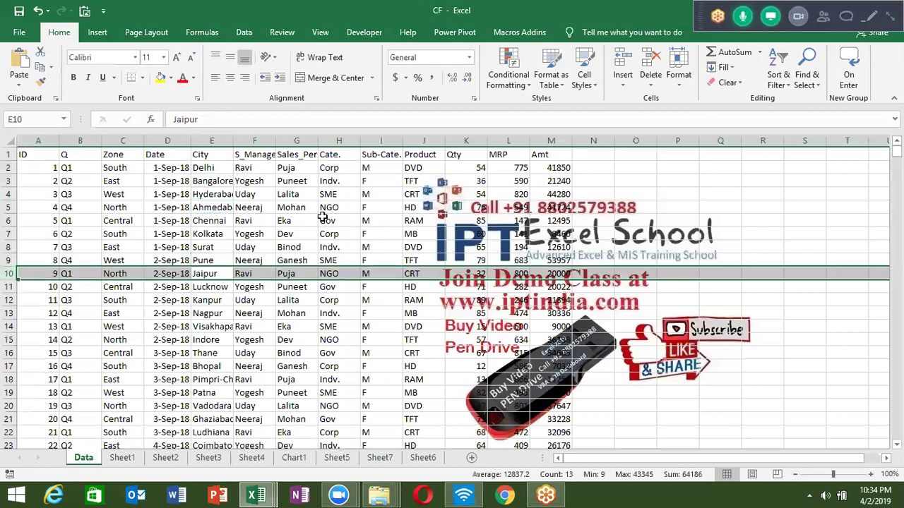
{"action": "key", "text": "ctrl+shift+equal"}
Check how the blank row splits the data by selecting the contiguous region around the City heading.
{"action": "key", "text": "Up"}
{"action": "key", "text": "Up"}
{"action": "key", "text": "Up"}
{"action": "key", "text": "Up"}
{"action": "key", "text": "Up"}
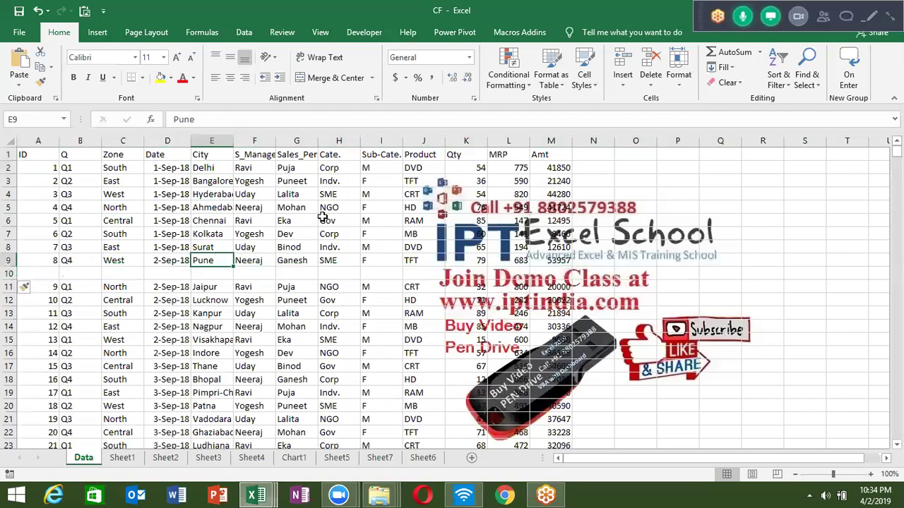
{"action": "key", "text": "Up"}
{"action": "key", "text": "Down"}
{"action": "key", "text": "Down"}
{"action": "key", "text": "Down"}
{"action": "key", "text": "Down"}
{"action": "key", "text": "Down"}
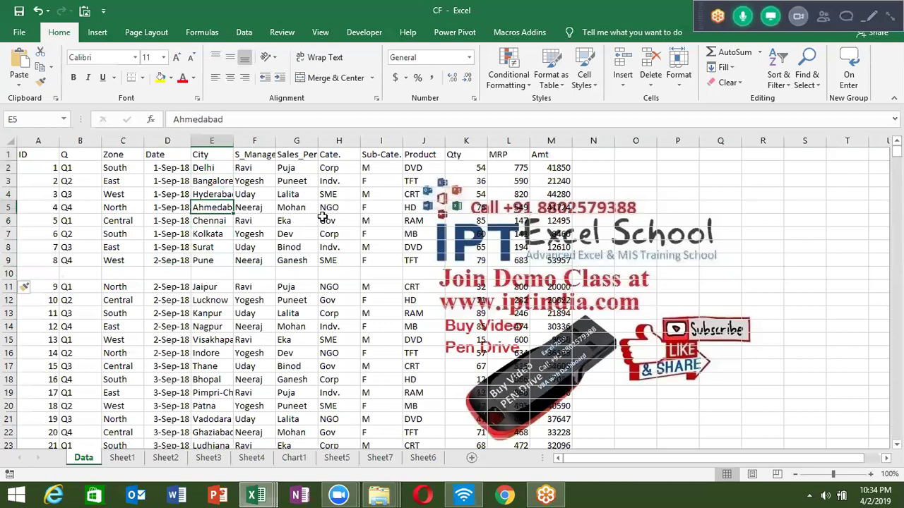
{"action": "key", "text": "Down"}
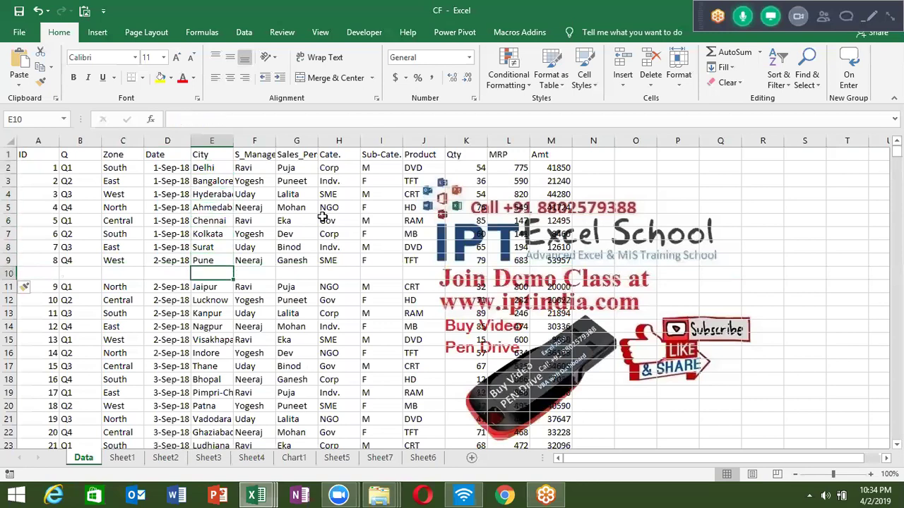
{"action": "key", "text": "Up"}
{"action": "key", "text": "Up"}
{"action": "key", "text": "Up"}
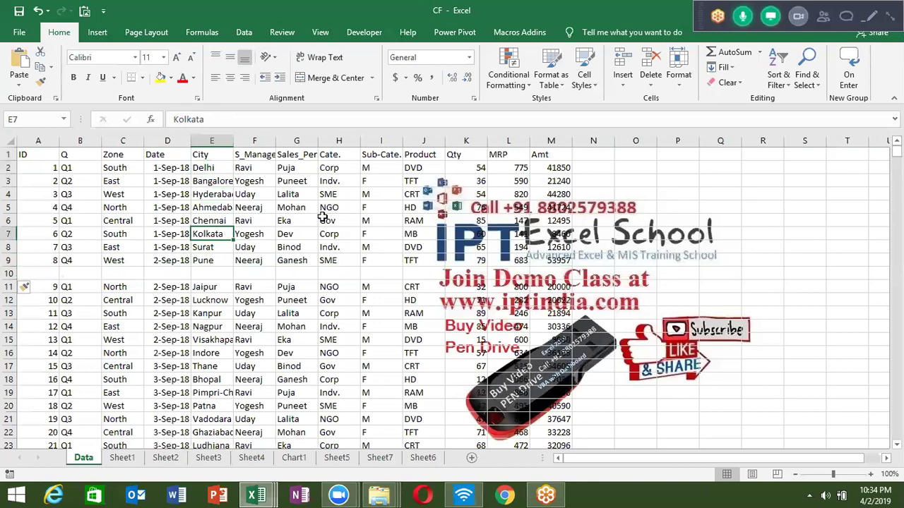
{"action": "key", "text": "Up"}
{"action": "key", "text": "Up"}
{"action": "key", "text": "Up"}
{"action": "key", "text": "Up"}
{"action": "key", "text": "Up"}
{"action": "key", "text": "Up"}
{"action": "key", "text": "ctrl+a"}
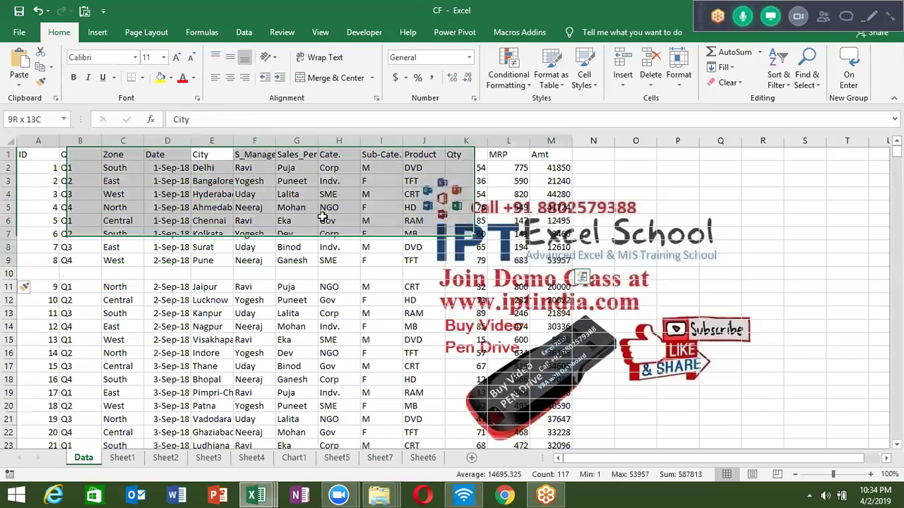
Delete the blank row 10 from the sales data.
{"action": "key", "text": "Down"}
{"action": "key", "text": "Down"}
{"action": "key", "text": "Down"}
{"action": "key", "text": "Down"}
{"action": "key", "text": "Down"}
{"action": "key", "text": "Down"}
{"action": "key", "text": "Down"}
{"action": "key", "text": "Down"}
{"action": "key", "text": "Down"}
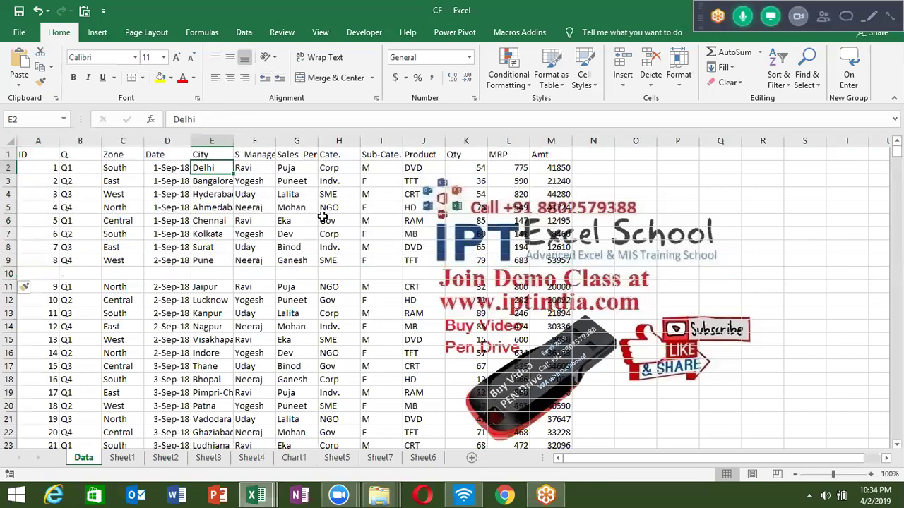
{"action": "key", "text": "shift+space"}
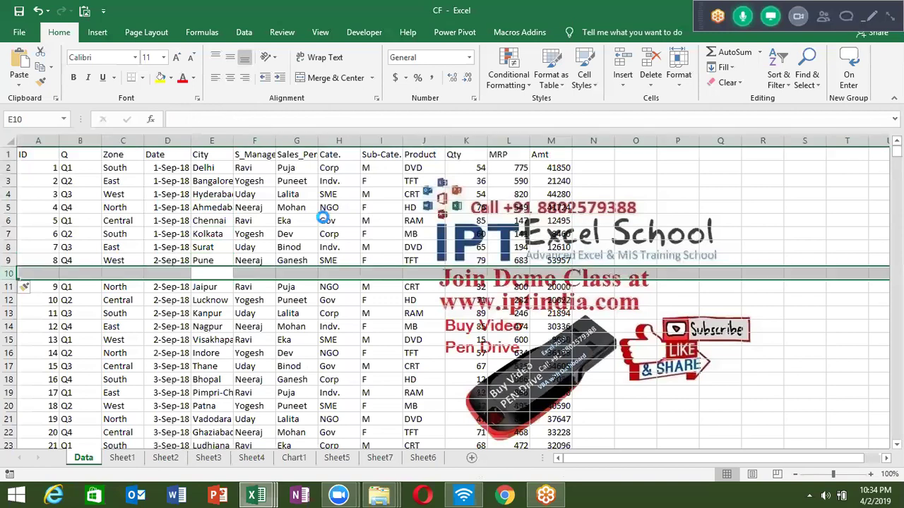
{"action": "key", "text": "ctrl+minus"}
Review the table headings one by one from City through Amt.
{"action": "key", "text": "Up"}
{"action": "key", "text": "Up"}
{"action": "key", "text": "Up"}
{"action": "key", "text": "Up"}
{"action": "key", "text": "Up"}
{"action": "key", "text": "Up"}
{"action": "key", "text": "Up"}
{"action": "key", "text": "Up"}
{"action": "key", "text": "Up"}
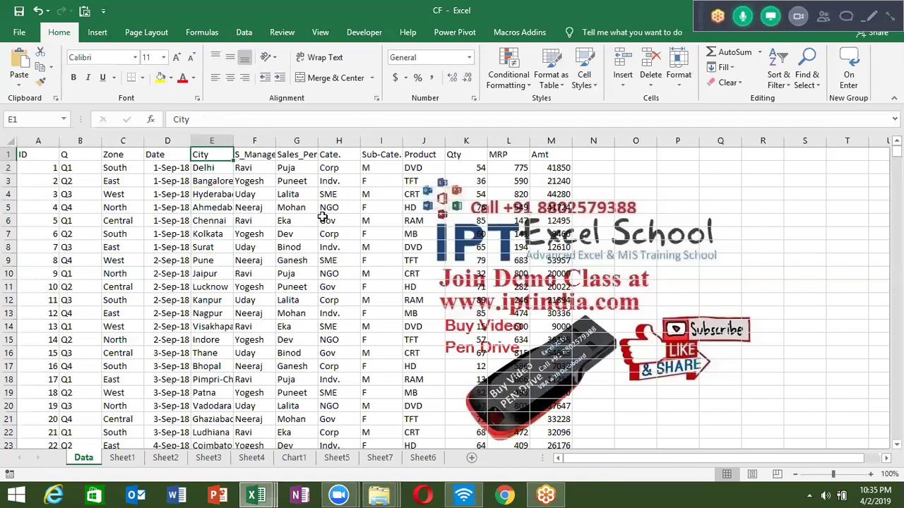
{"action": "key", "text": "Right"}
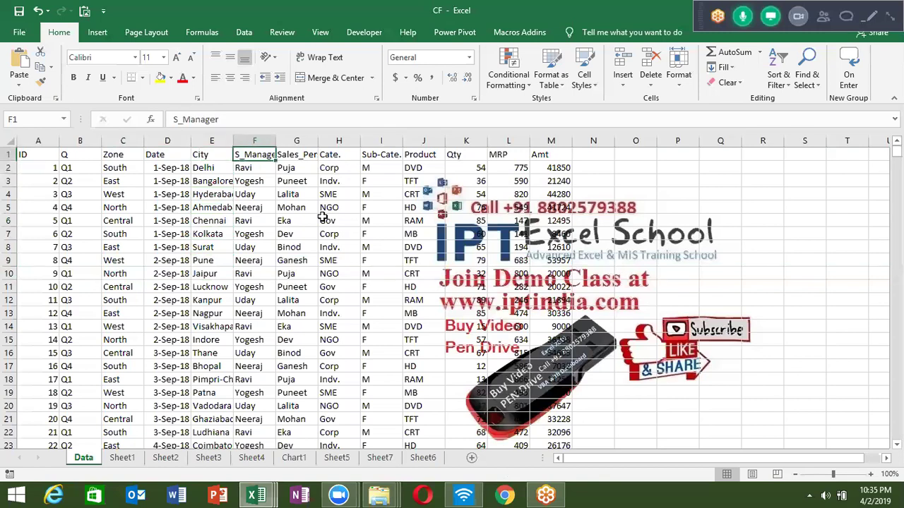
{"action": "key", "text": "Right"}
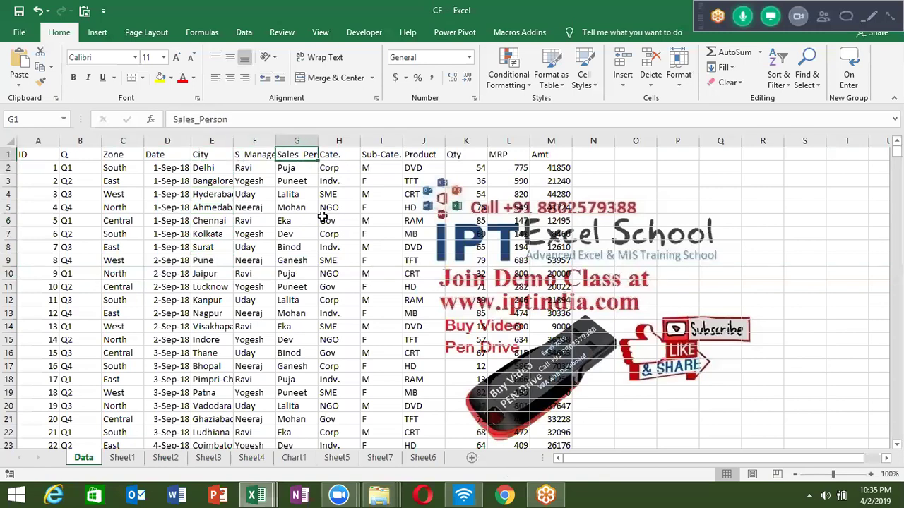
{"action": "key", "text": "Right"}
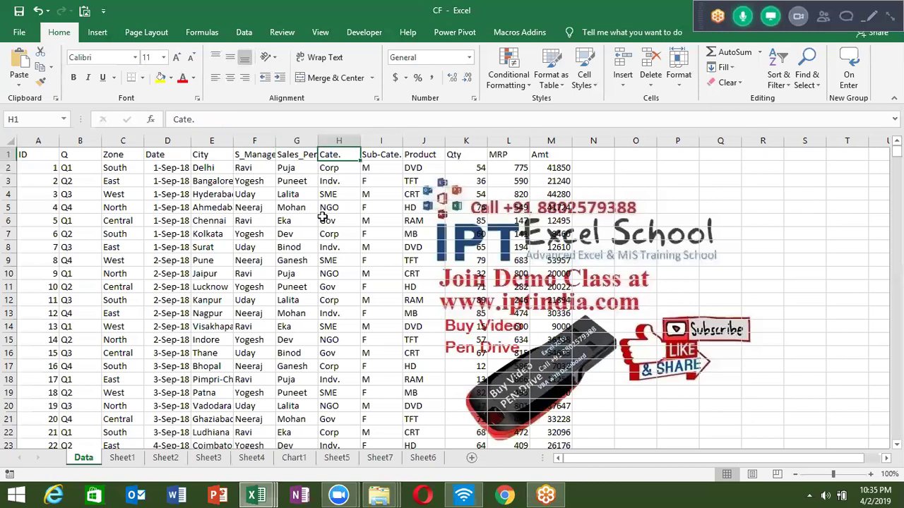
{"action": "key", "text": "Right"}
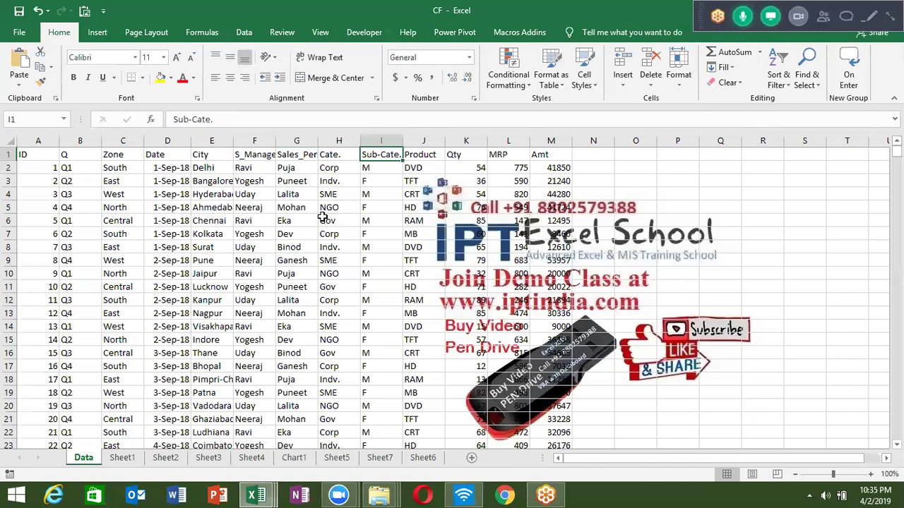
{"action": "key", "text": "Right"}
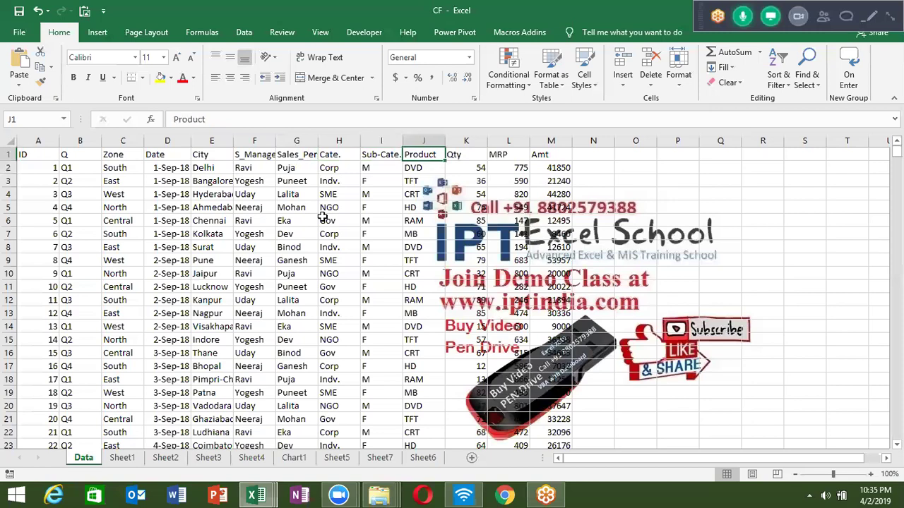
{"action": "key", "text": "Right"}
{"action": "key", "text": "Right"}
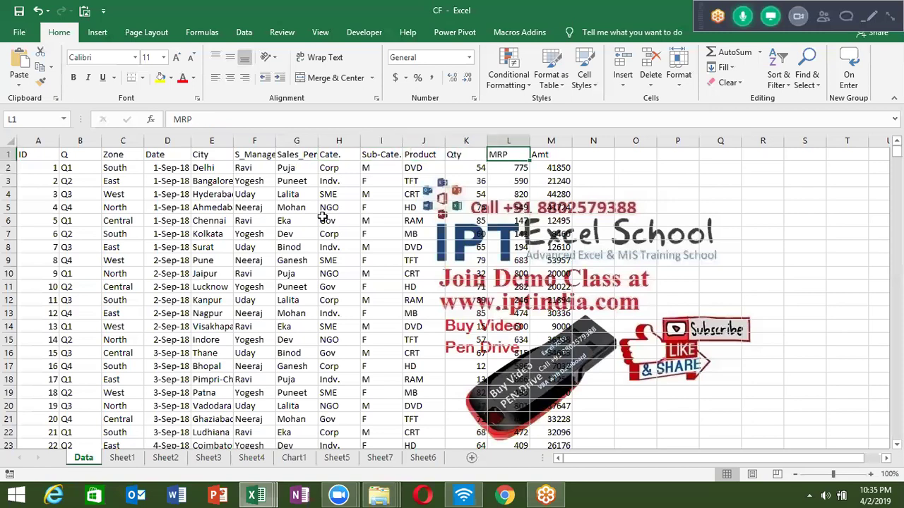
{"action": "key", "text": "Right"}
{"action": "key", "text": "Down"}
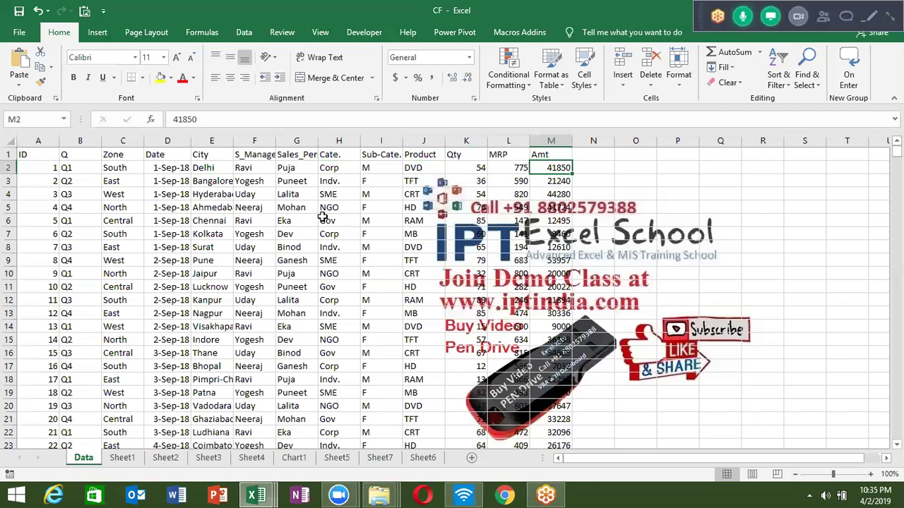
Select the whole sales table including its headings, A1:M1784.
{"action": "key", "text": "ctrl+Home"}
{"action": "key", "text": "ctrl+shift+Right"}
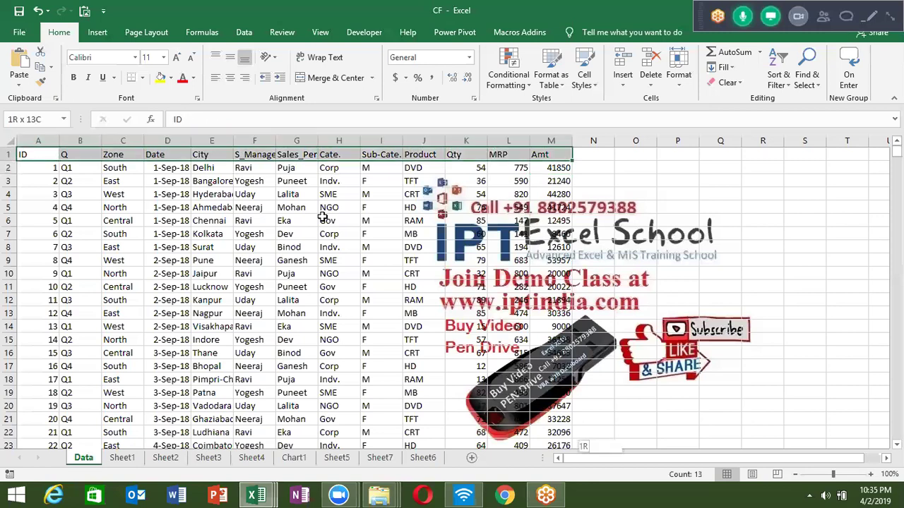
{"action": "key", "text": "ctrl+shift+Down"}
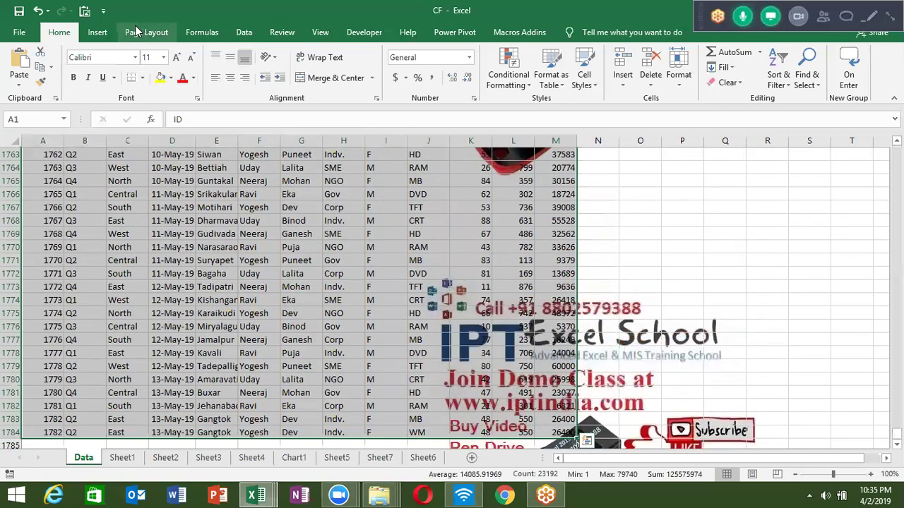
Preview the recommended PivotTables down to the Count of ID, Sum of Amt and Sum of MRP layout, then close the suggestions.
{"action": "left_click", "coordinate": [88, 33]}
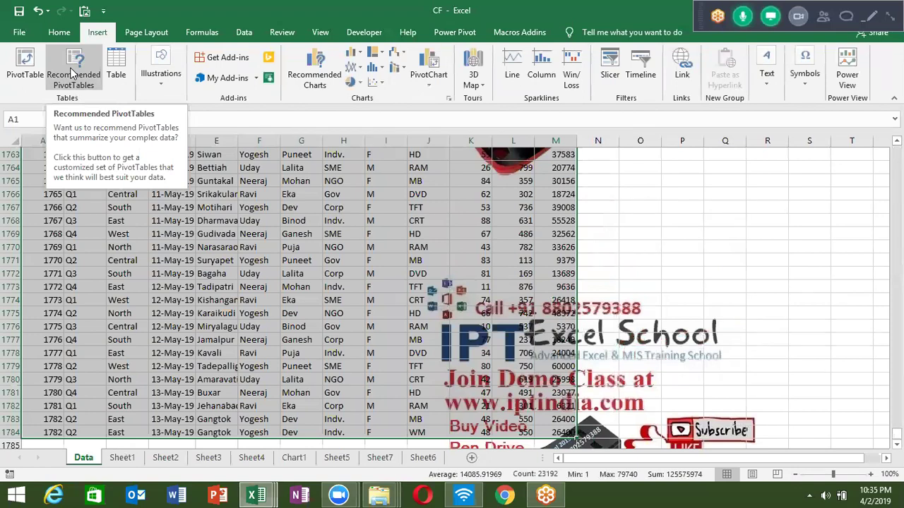
{"action": "left_click", "coordinate": [73, 74]}
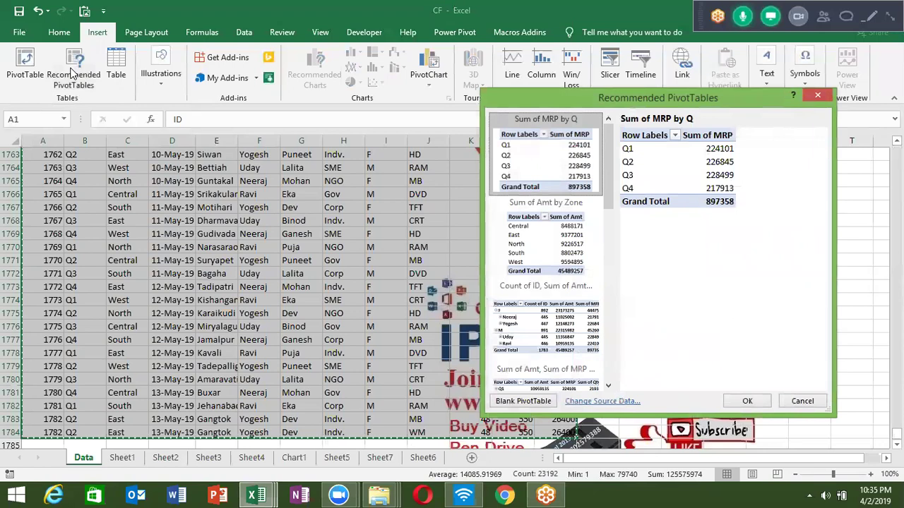
{"action": "key", "text": "Down"}
{"action": "key", "text": "Down"}
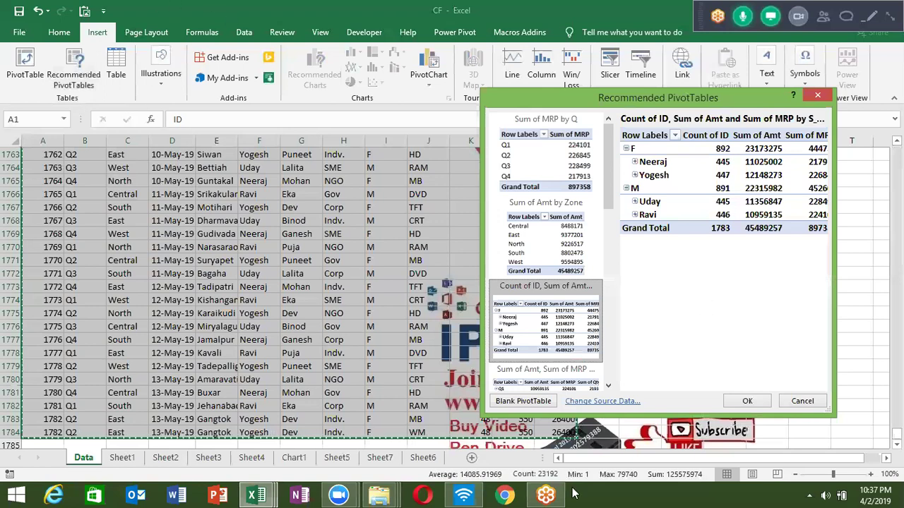
{"action": "mouse_move", "coordinate": [558, 494]}
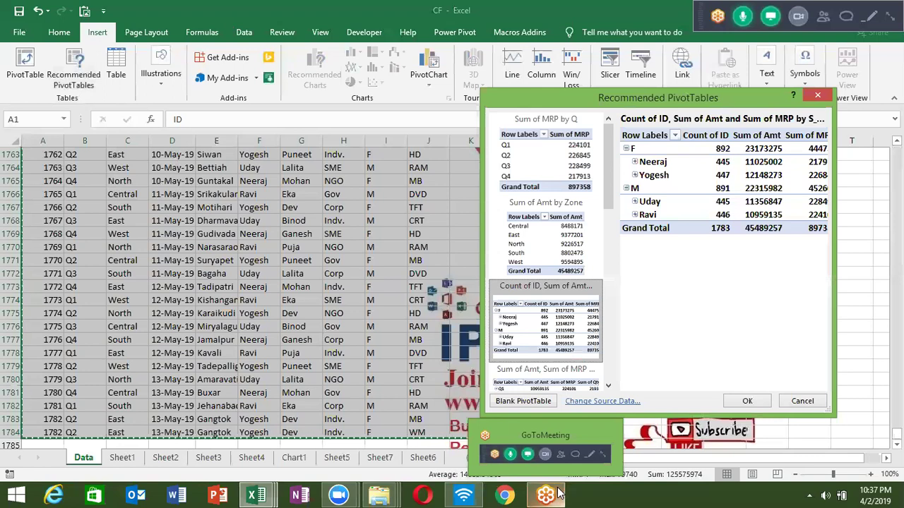
{"action": "key", "text": "Escape"}
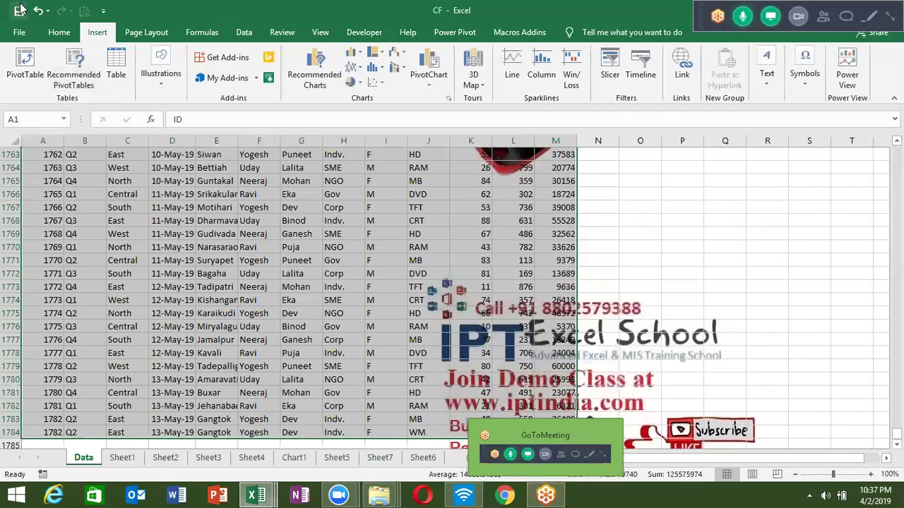
Create a PivotTable from Data!$A$1:$M$1784 on a new worksheet.
{"action": "left_click", "coordinate": [25, 65]}
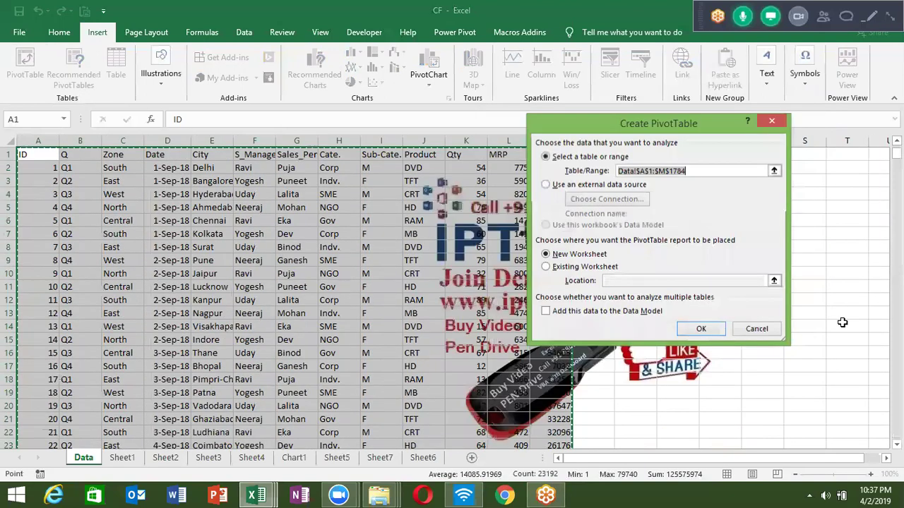
{"action": "left_click", "coordinate": [701, 328]}
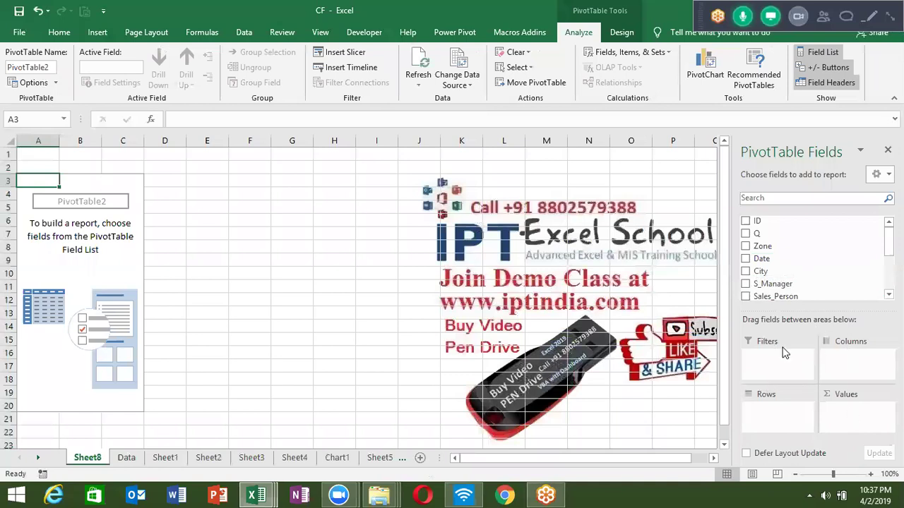
{"action": "left_click_drag", "start_coordinate": [756, 221], "coordinate": [766, 289]}
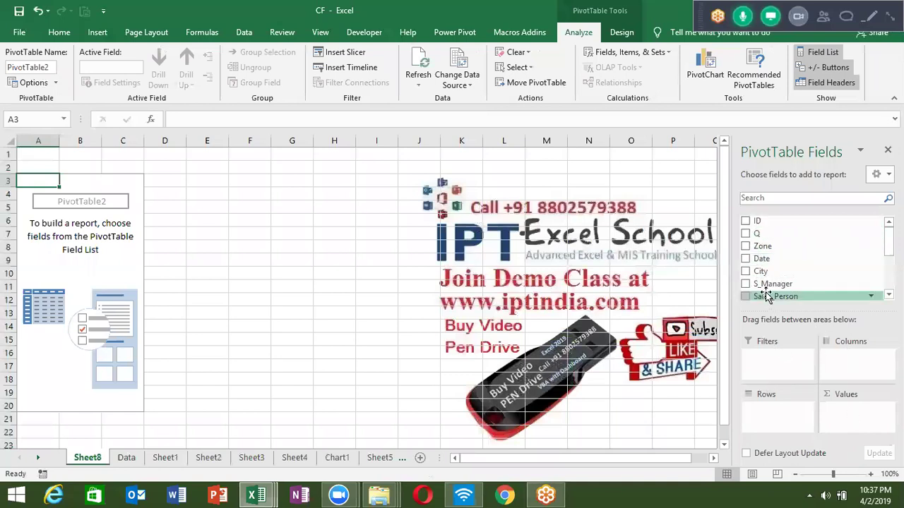
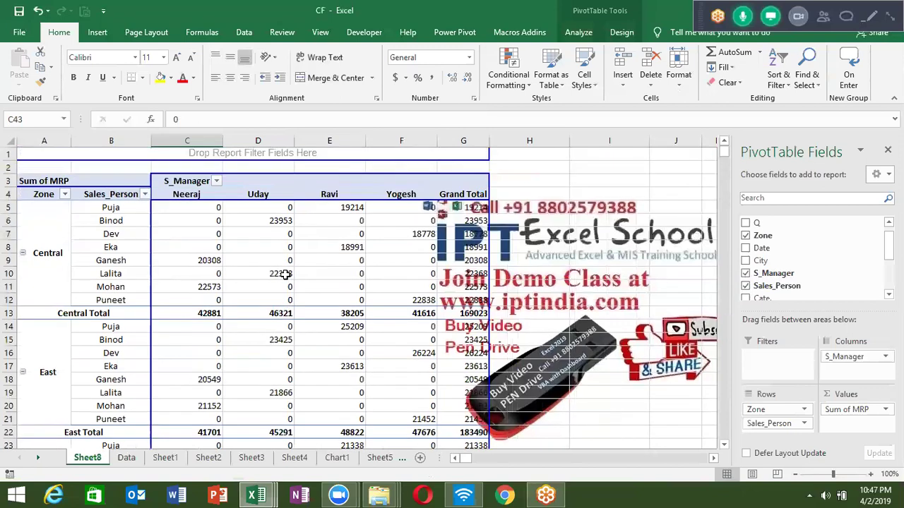
Examine the PivotTable down to its Grand Total row and the empty rows below, returning to the Central Total row.
{"action": "mouse_move", "coordinate": [285, 274]}
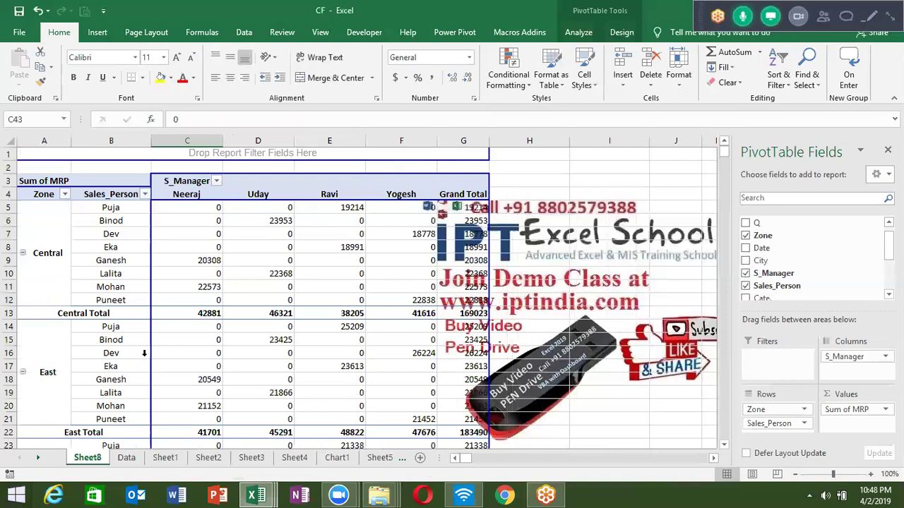
{"action": "scroll", "coordinate": [123, 336], "scroll_direction": "down", "scroll_amount": 12}
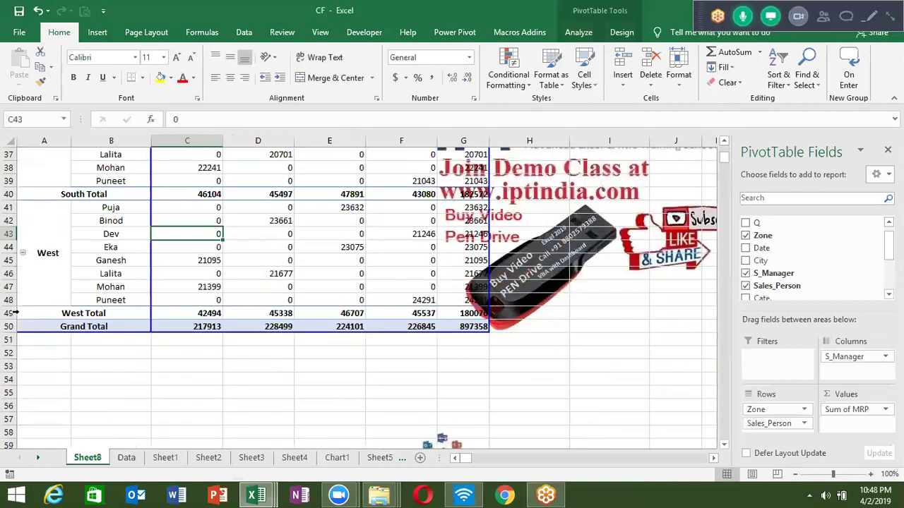
{"action": "left_click", "coordinate": [9, 326]}
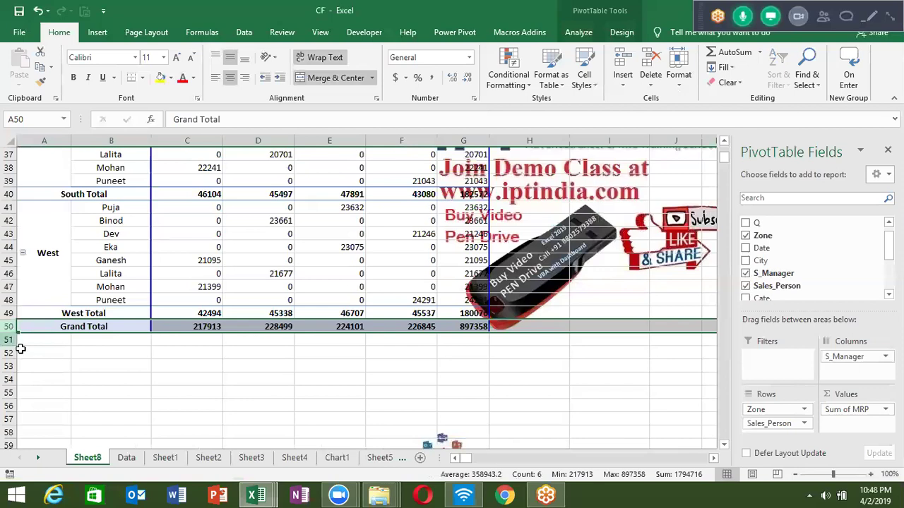
{"action": "left_click_drag", "start_coordinate": [8, 339], "coordinate": [5, 399]}
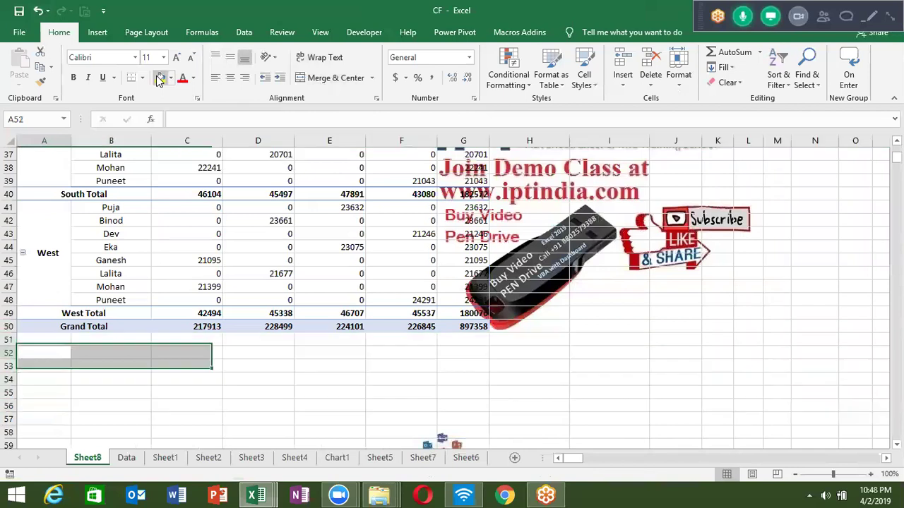
{"action": "key", "text": "Up"}
{"action": "key", "text": "ctrl+Home"}
{"action": "key", "text": "Up"}
{"action": "key", "text": "Down"}
{"action": "key", "text": "Down"}
{"action": "key", "text": "Down"}
{"action": "key", "text": "Down"}
{"action": "key", "text": "Down"}
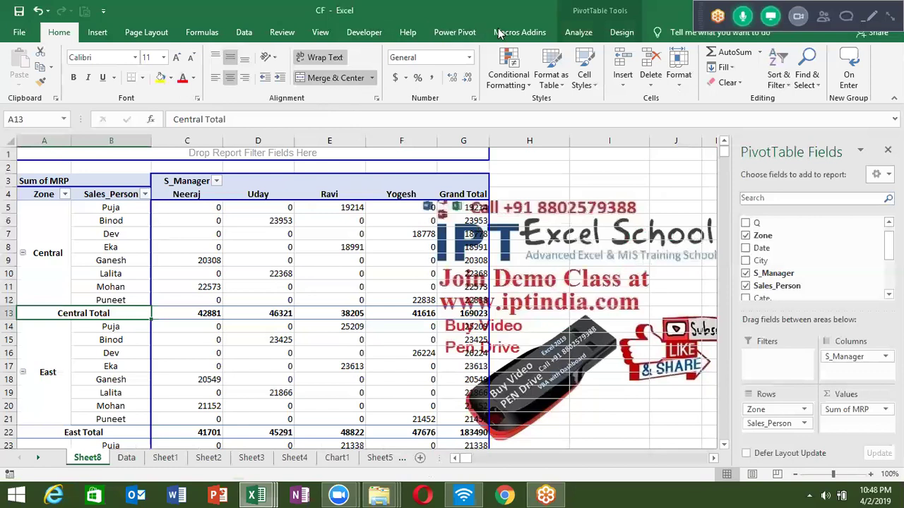
Try the dark blue, dark grey and light orange black-header styles on the PivotTable.
{"action": "left_click", "coordinate": [621, 32]}
{"action": "left_click", "coordinate": [640, 80]}
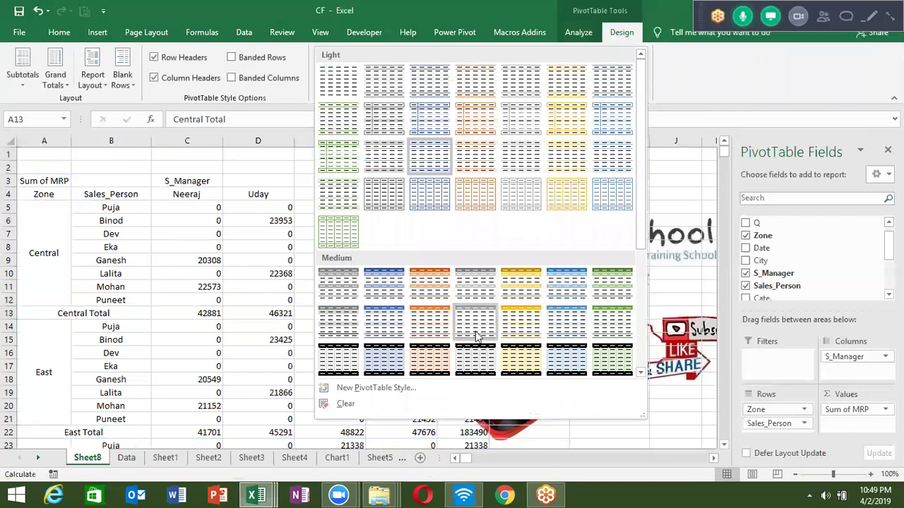
{"action": "scroll", "coordinate": [478, 356], "scroll_direction": "down", "scroll_amount": 5}
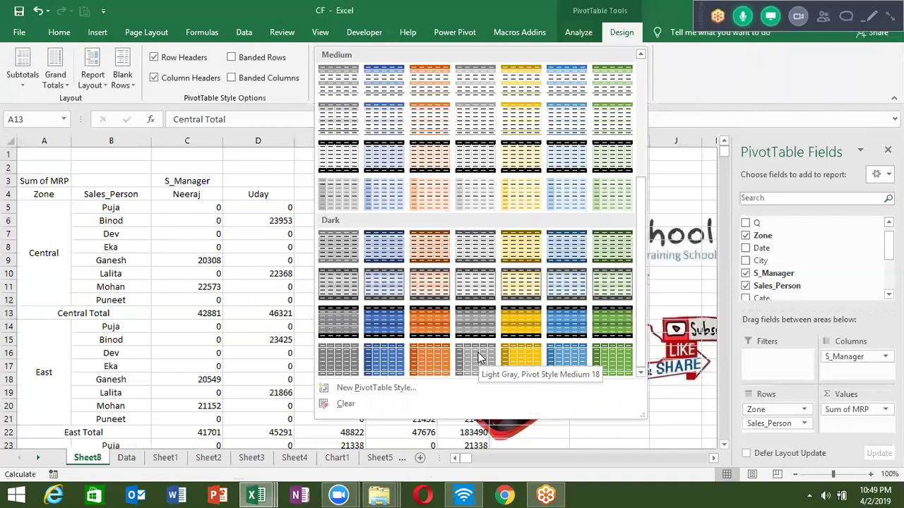
{"action": "left_click", "coordinate": [415, 321]}
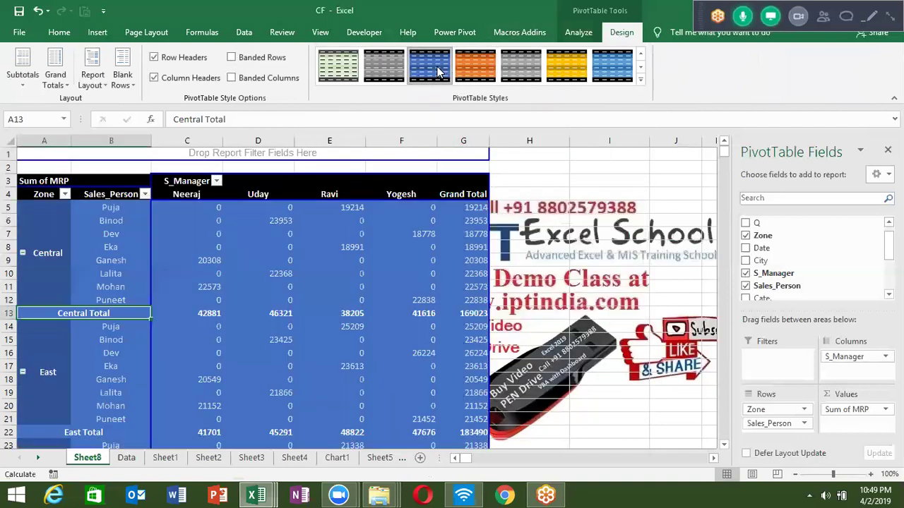
{"action": "left_click", "coordinate": [386, 67]}
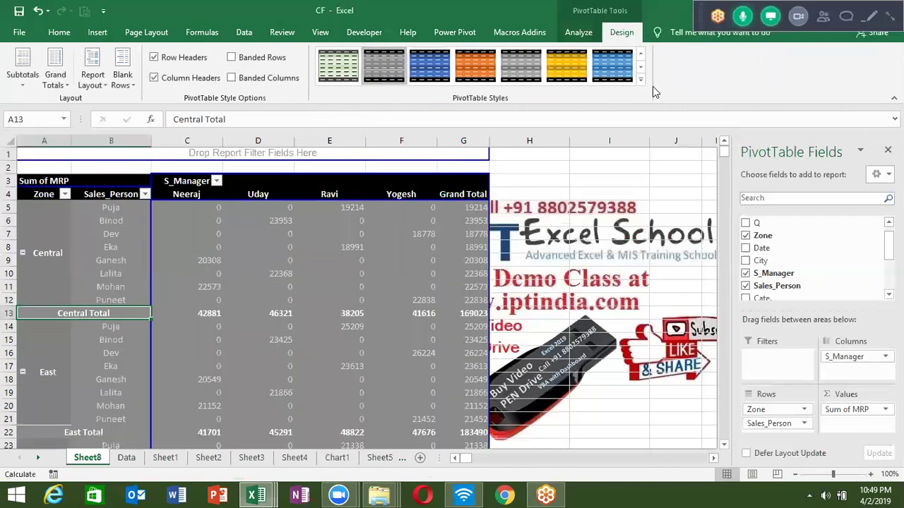
{"action": "left_click", "coordinate": [640, 79]}
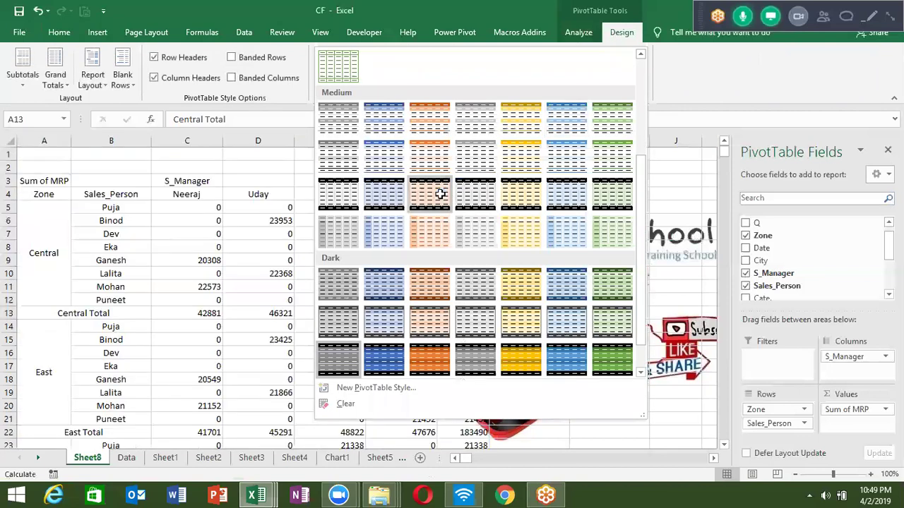
{"action": "left_click", "coordinate": [439, 194]}
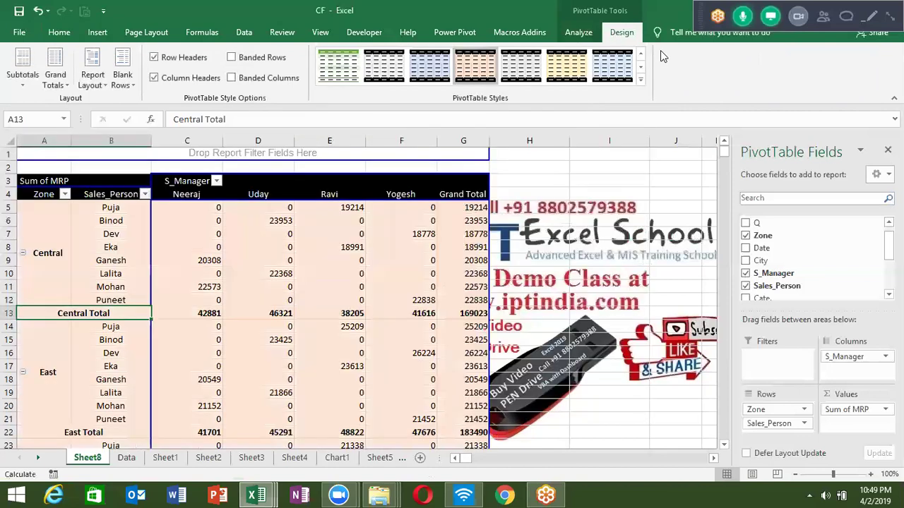
Apply the grey style from the fourth row of the Medium group to the PivotTable and check the whole report.
{"action": "left_click", "coordinate": [640, 83]}
{"action": "scroll", "coordinate": [561, 258], "scroll_direction": "down", "scroll_amount": 5}
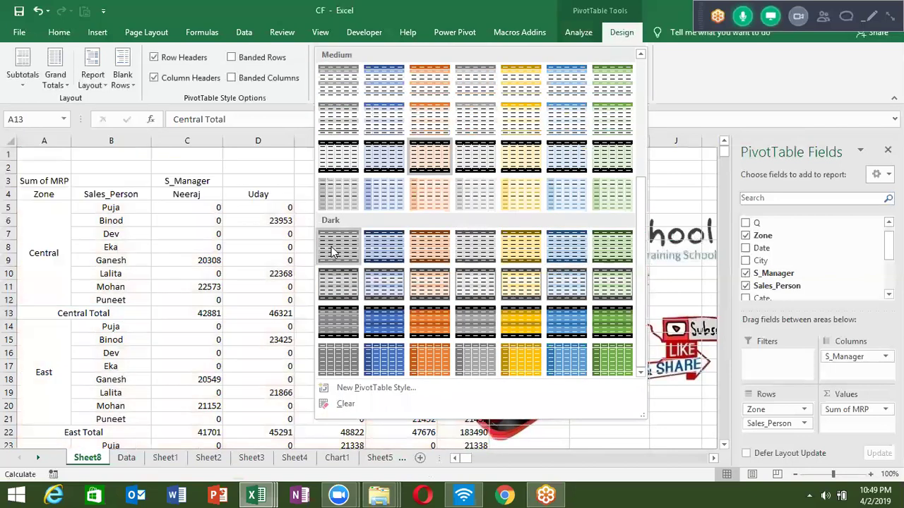
{"action": "left_click", "coordinate": [347, 195]}
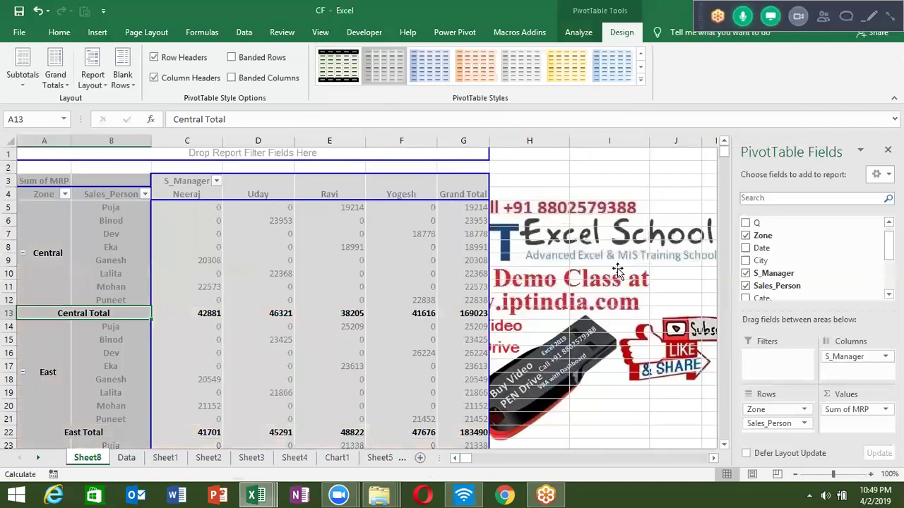
{"action": "left_click", "coordinate": [530, 234]}
{"action": "scroll", "coordinate": [499, 271], "scroll_direction": "down", "scroll_amount": 9}
{"action": "scroll", "coordinate": [497, 272], "scroll_direction": "up", "scroll_amount": 9}
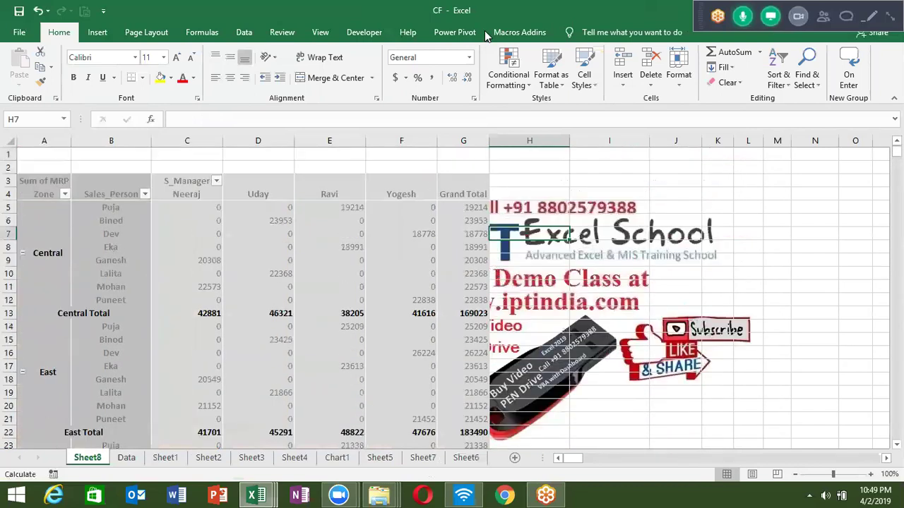
Add the Product field to the PivotTable as a report filter.
{"action": "left_click", "coordinate": [456, 189]}
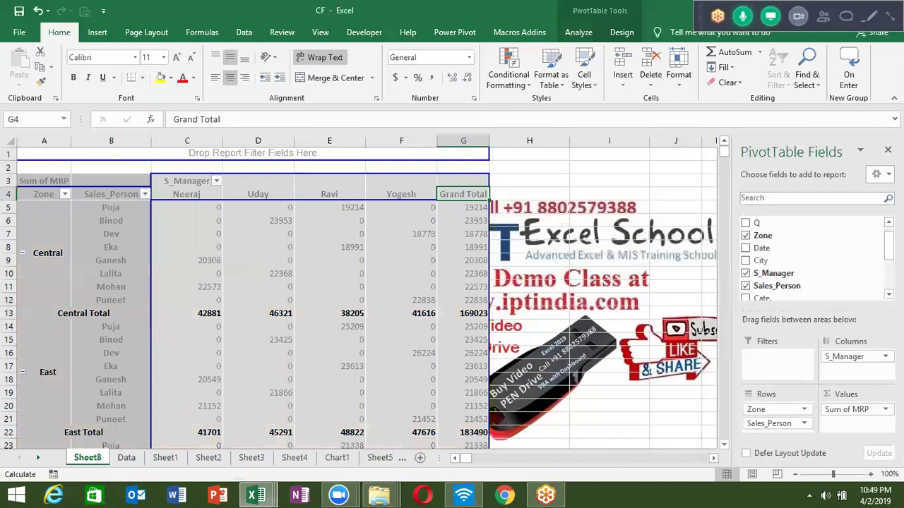
{"action": "scroll", "coordinate": [888, 247], "scroll_direction": "down", "scroll_amount": 3}
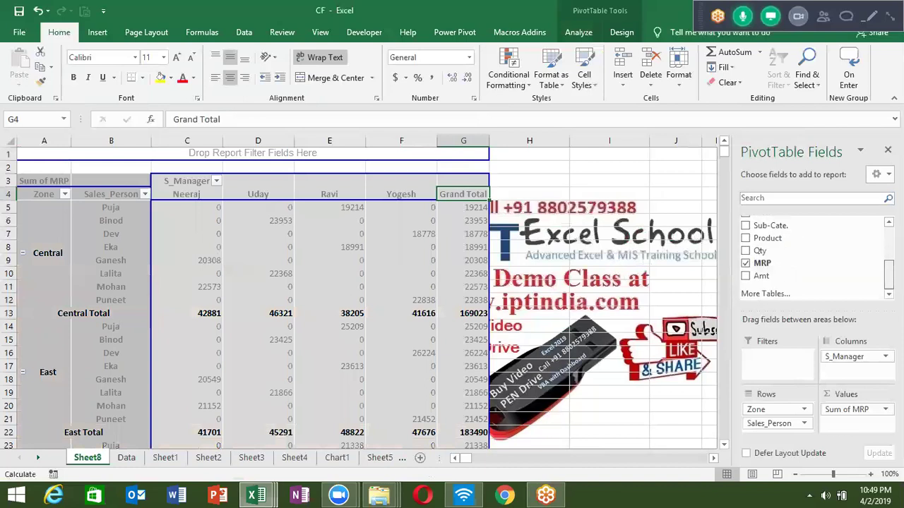
{"action": "left_click_drag", "start_coordinate": [823, 238], "coordinate": [783, 363]}
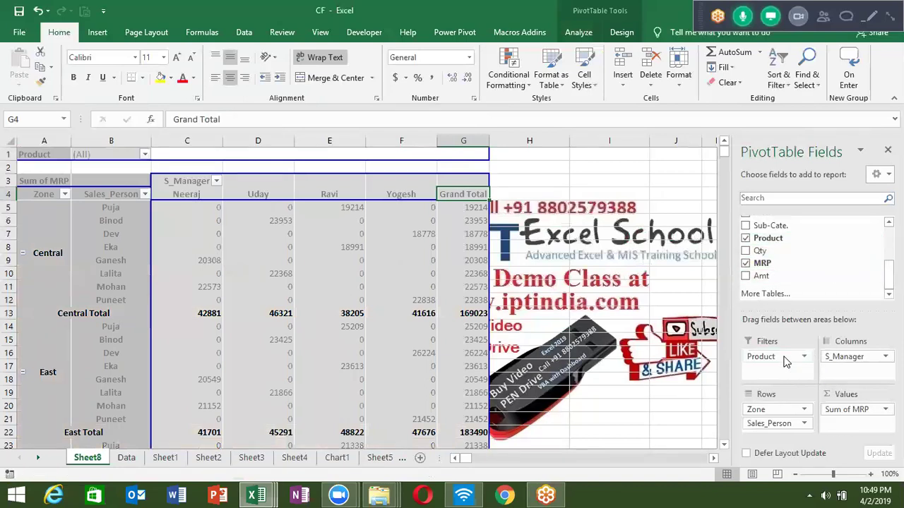
Filter the PivotTable to the product DVD and look through the filtered report.
{"action": "left_click", "coordinate": [145, 154]}
{"action": "left_click", "coordinate": [28, 211]}
{"action": "left_click", "coordinate": [81, 323]}
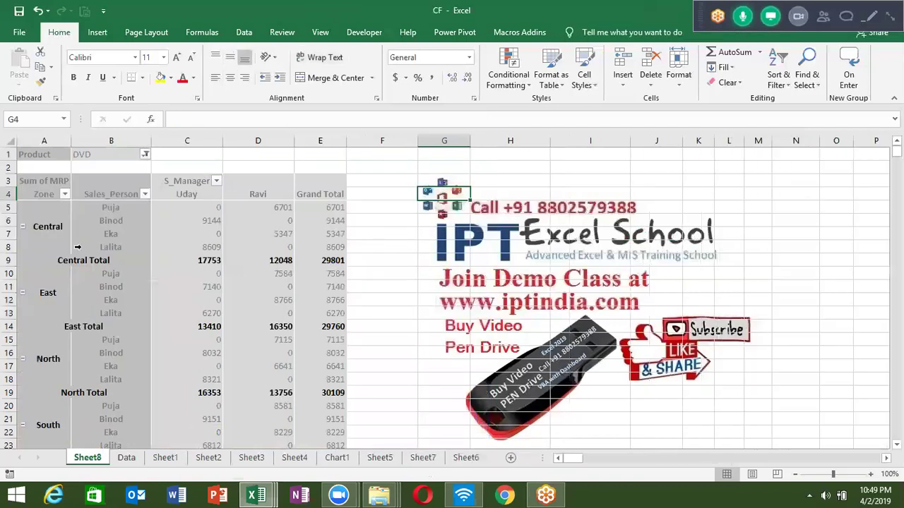
{"action": "scroll", "coordinate": [242, 234], "scroll_direction": "down", "scroll_amount": 6}
{"action": "scroll", "coordinate": [242, 234], "scroll_direction": "up", "scroll_amount": 6}
Reset the Product report filter to (All).
{"action": "left_click", "coordinate": [146, 154]}
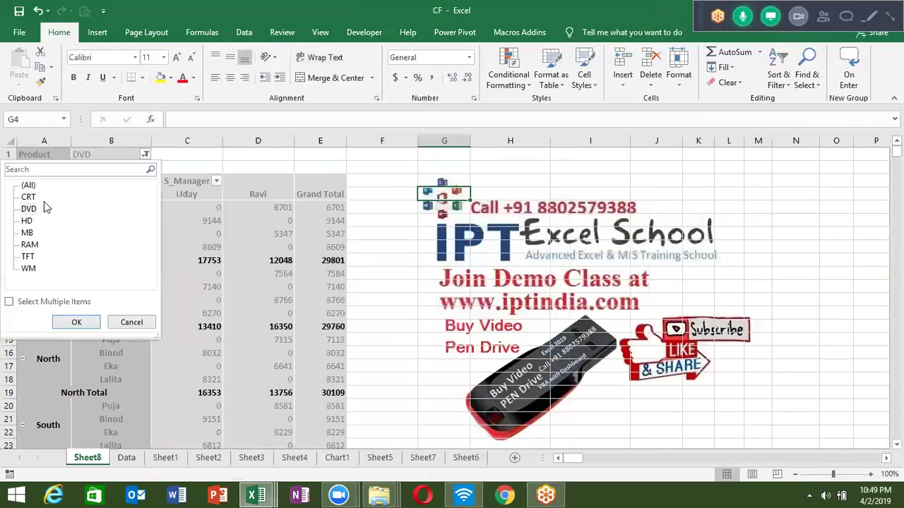
{"action": "left_click", "coordinate": [28, 185]}
{"action": "left_click", "coordinate": [89, 326]}
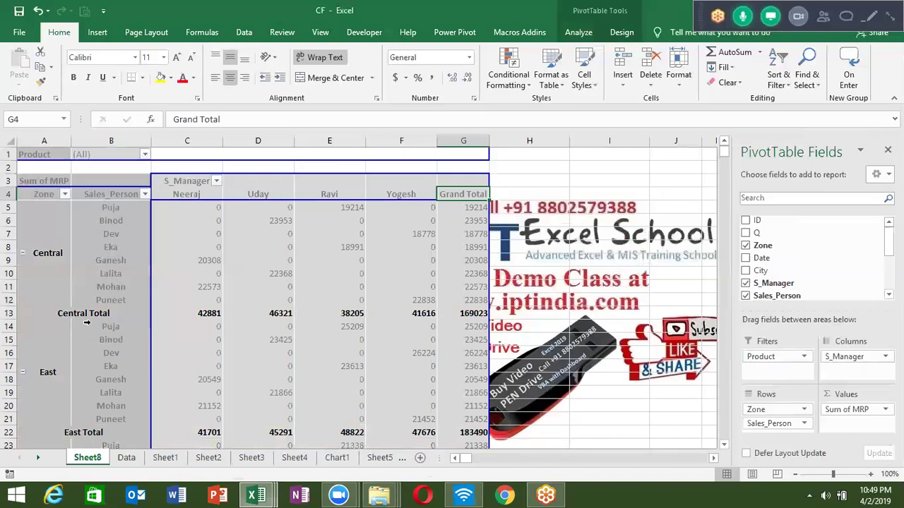
{"action": "left_click", "coordinate": [305, 57]}
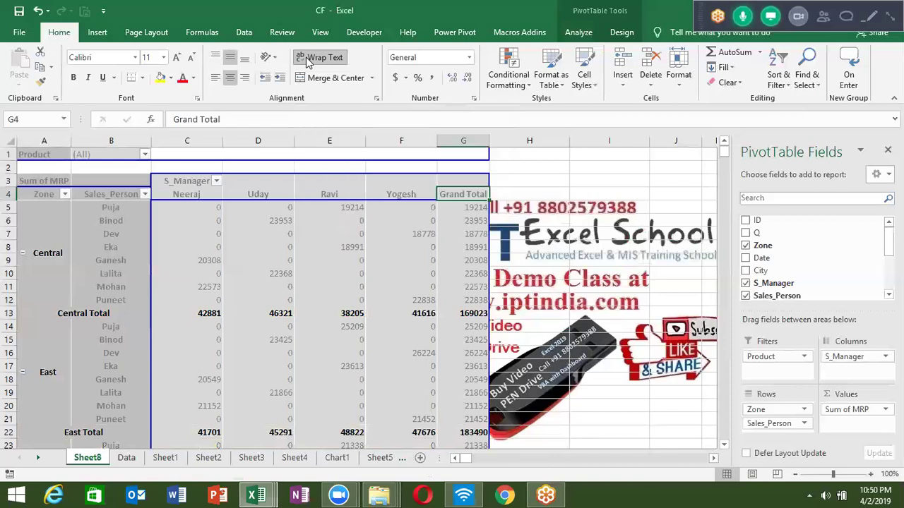